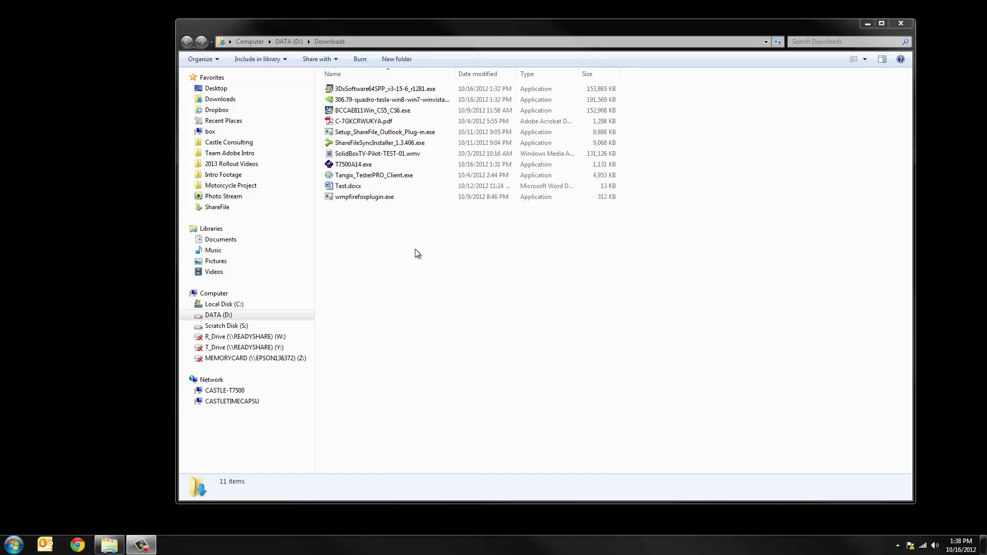
Step: Run the NVIDIA 306.79 driver package as administrator and extract it to the default folder
{"action": "right_click", "coordinate": [372, 103]}
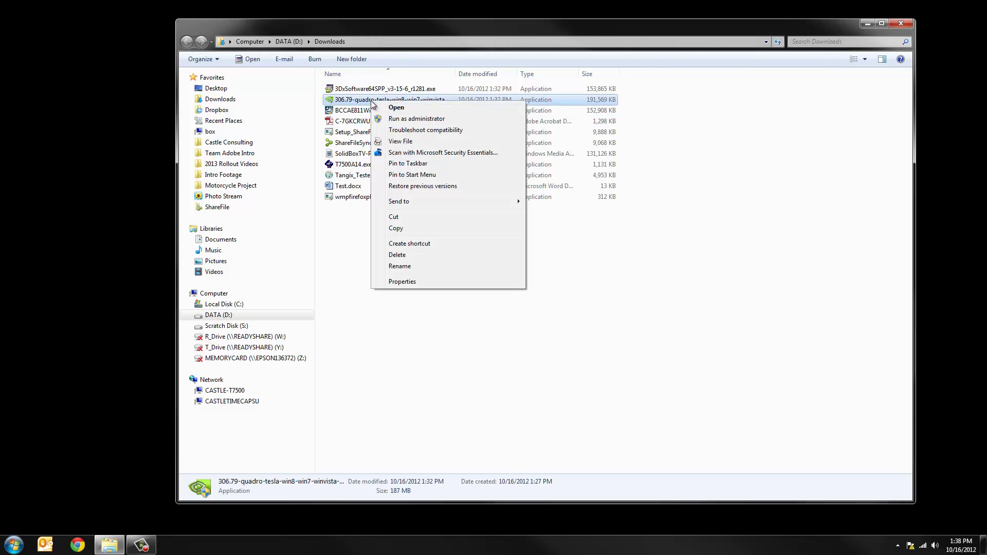
{"action": "left_click", "coordinate": [399, 119]}
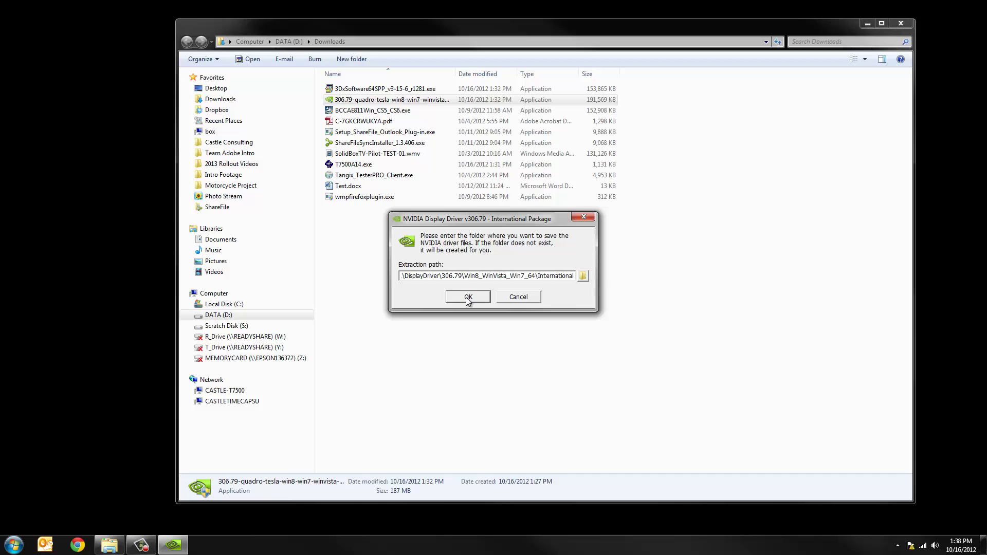
{"action": "left_click", "coordinate": [467, 298]}
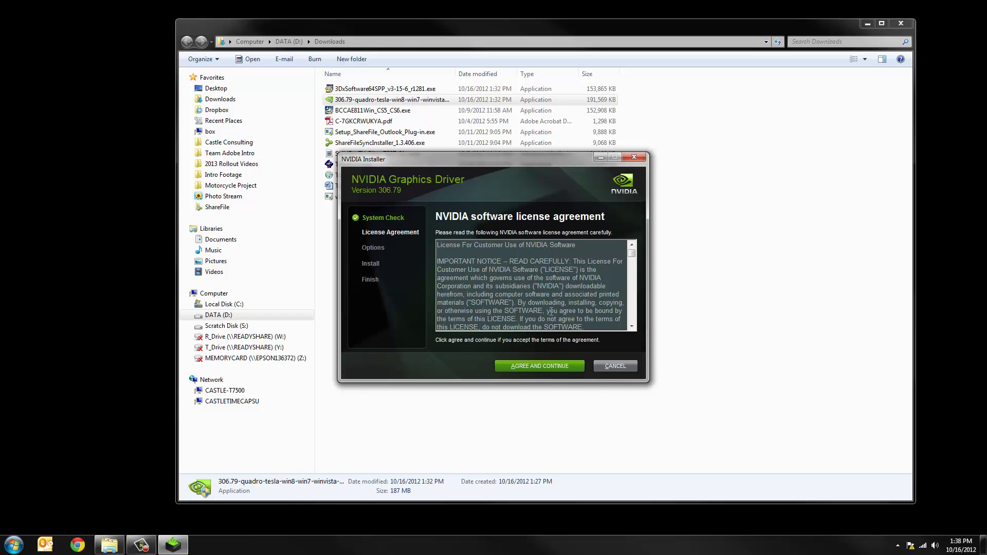
Step: Accept the NVIDIA license, choose Custom (Advanced) with Perform a clean installation, and start installing
{"action": "left_click", "coordinate": [547, 365]}
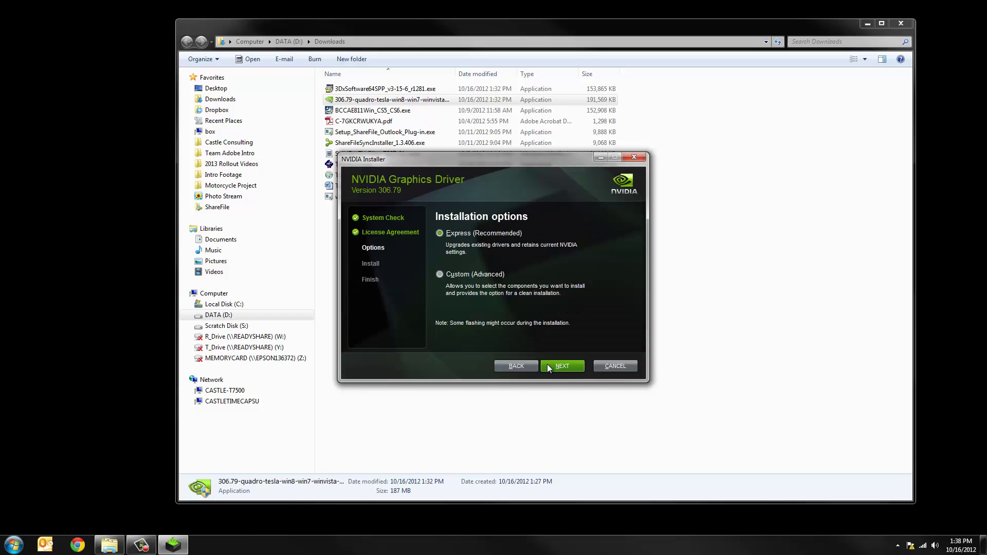
{"action": "left_click", "coordinate": [440, 275]}
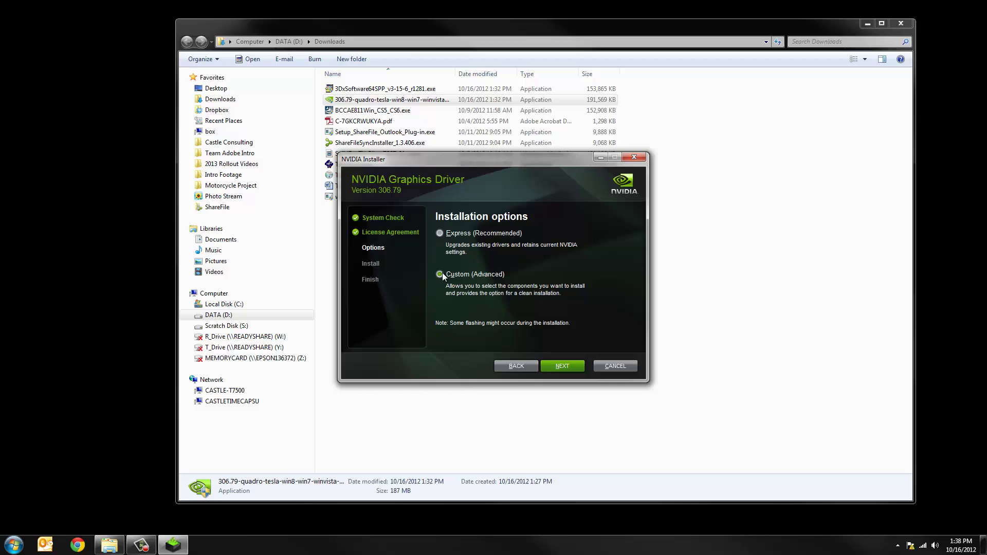
{"action": "left_click", "coordinate": [571, 368]}
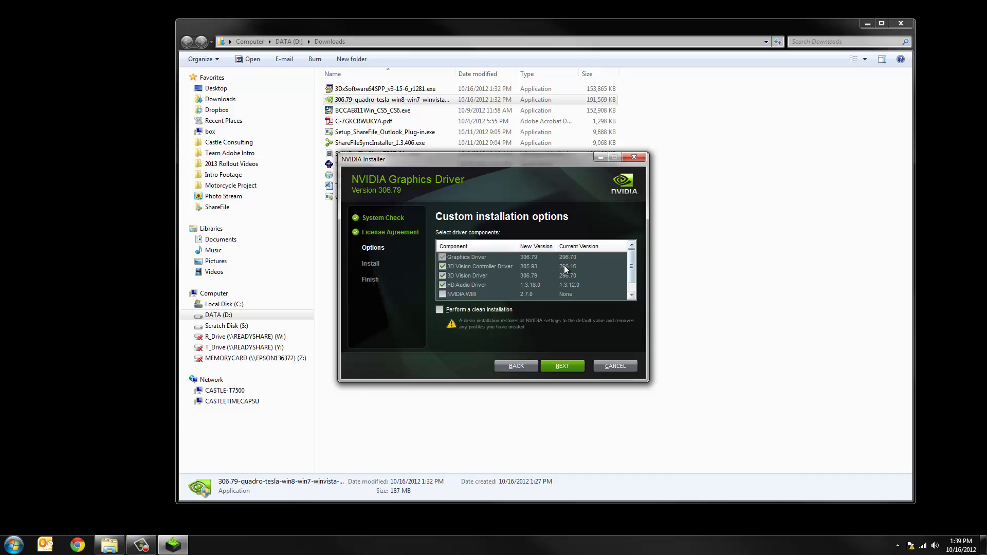
{"action": "left_click", "coordinate": [441, 310]}
{"action": "left_click", "coordinate": [560, 366]}
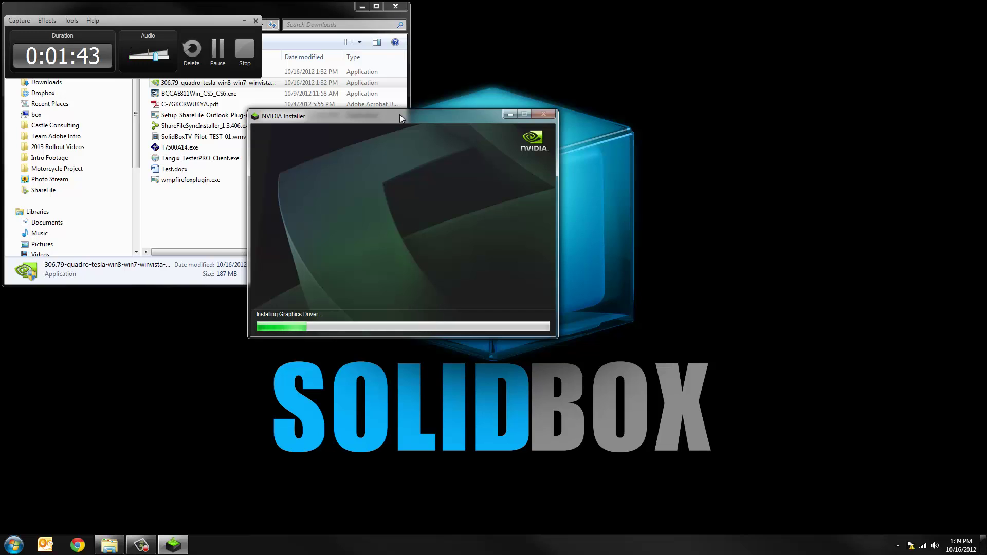
Step: Move the NVIDIA installer window aside until the 306.79 driver finishes installing
{"action": "left_click_drag", "start_coordinate": [400, 115], "coordinate": [559, 173]}
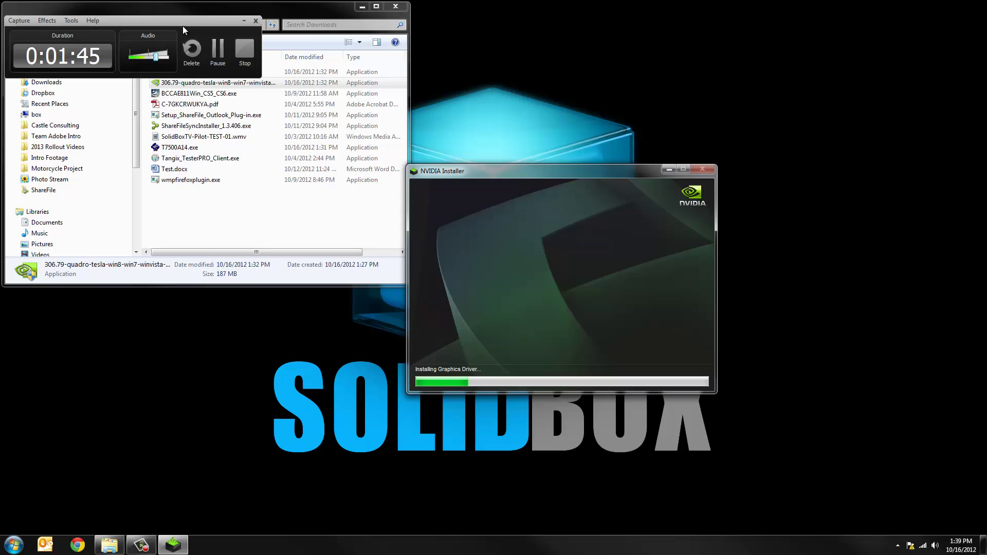
{"action": "left_click_drag", "start_coordinate": [194, 23], "coordinate": [604, 75]}
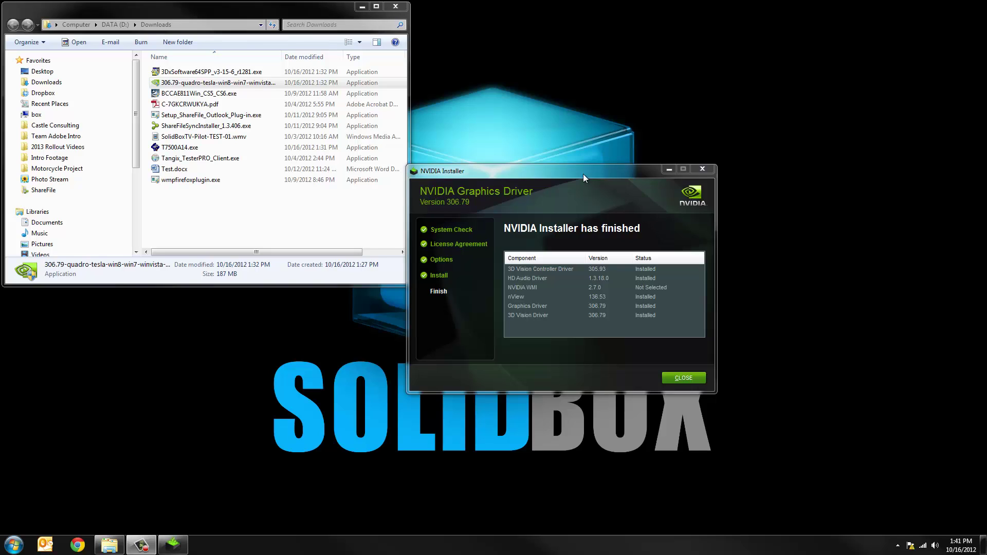
{"action": "left_click_drag", "start_coordinate": [583, 174], "coordinate": [591, 139]}
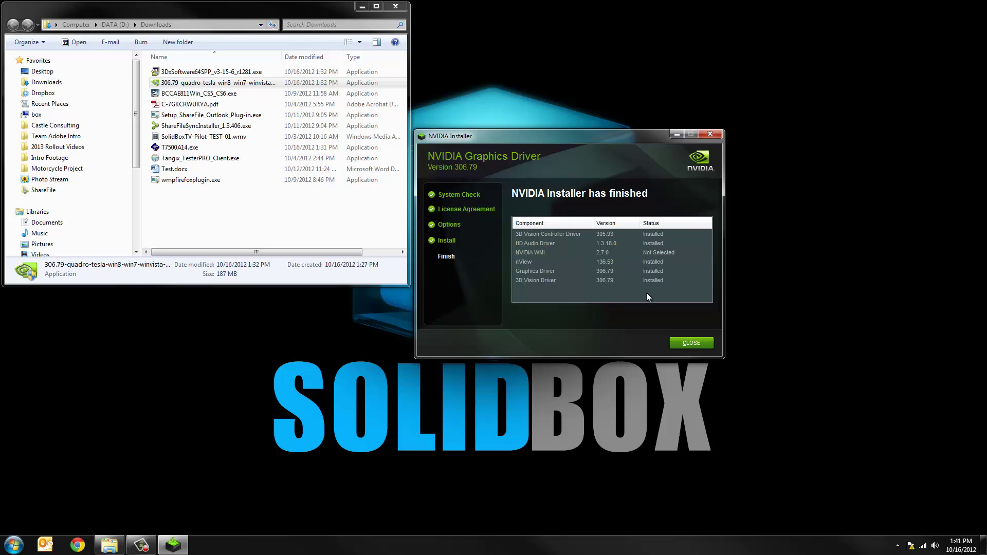
Step: Close the NVIDIA installer and run T7500A14.exe as administrator, confirming the A09-to-A14 BIOS flash
{"action": "left_click", "coordinate": [689, 344]}
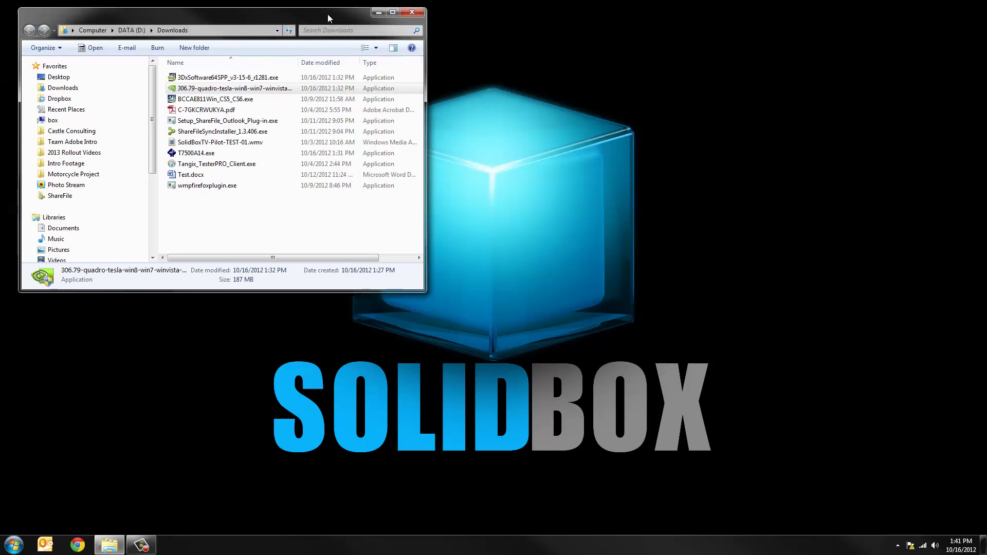
{"action": "left_click_drag", "start_coordinate": [312, 13], "coordinate": [549, 114]}
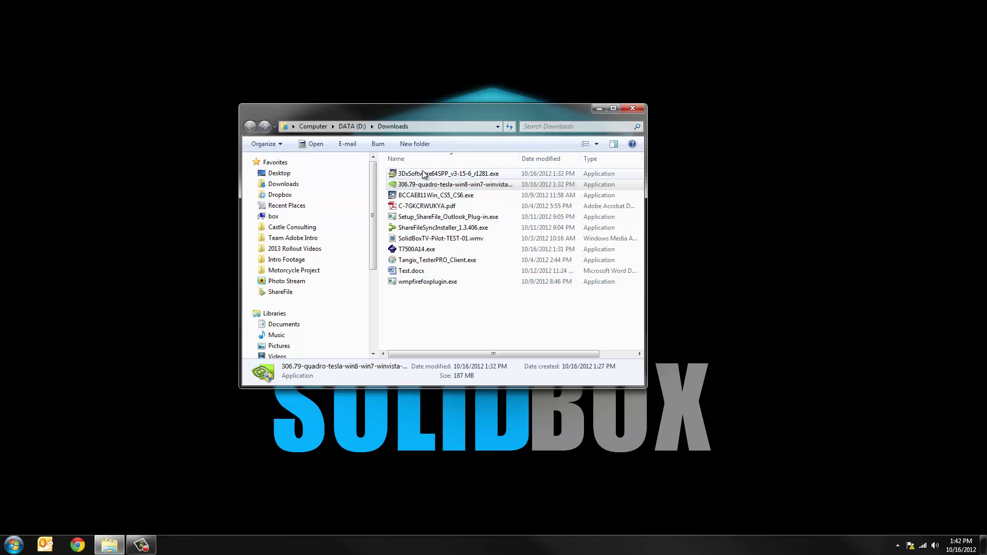
{"action": "right_click", "coordinate": [422, 250]}
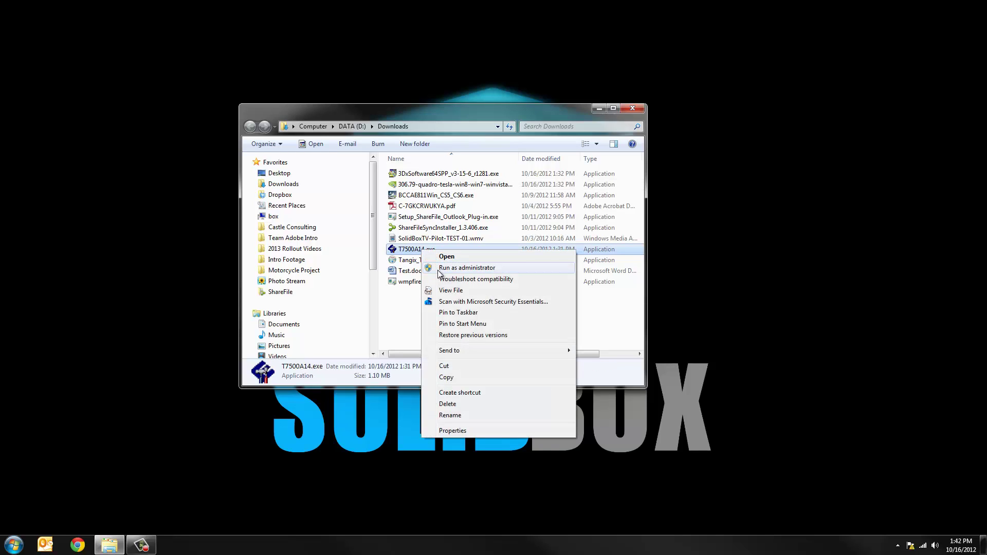
{"action": "left_click", "coordinate": [438, 271]}
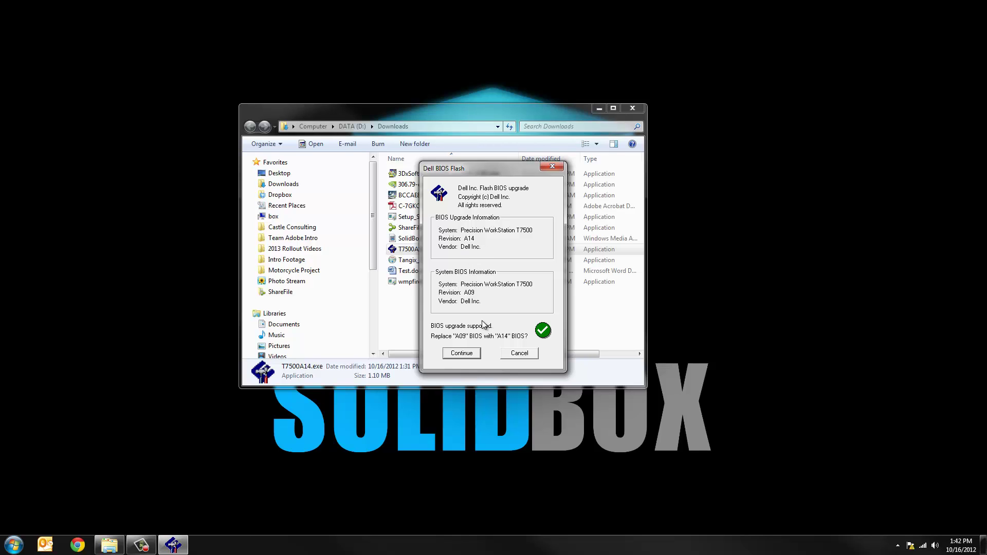
{"action": "left_click", "coordinate": [470, 352]}
{"action": "left_click", "coordinate": [537, 315]}
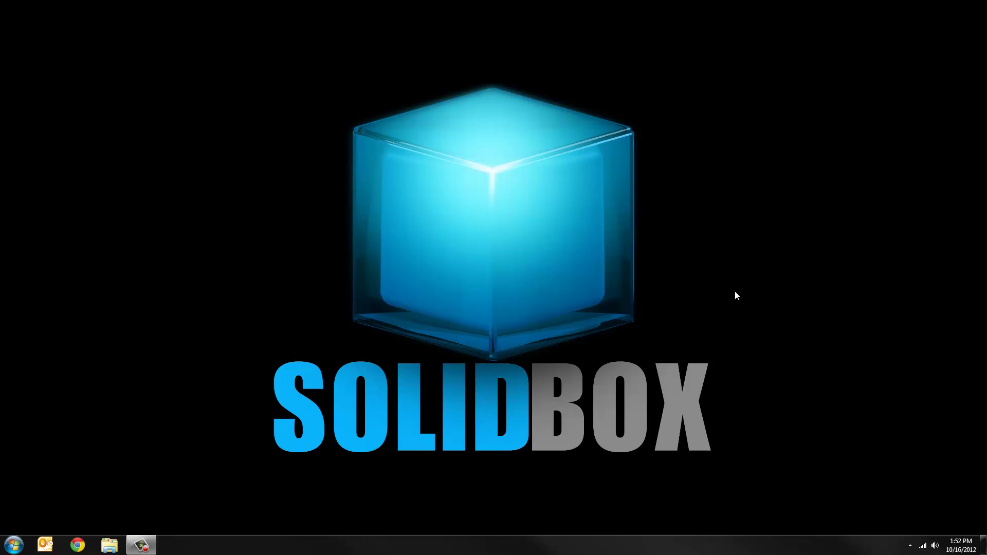
Step: Open Documents > SolidWorks Downloads > SolidWorks 2013 x64 SP0 in a maximized Explorer window
{"action": "left_click", "coordinate": [13, 545]}
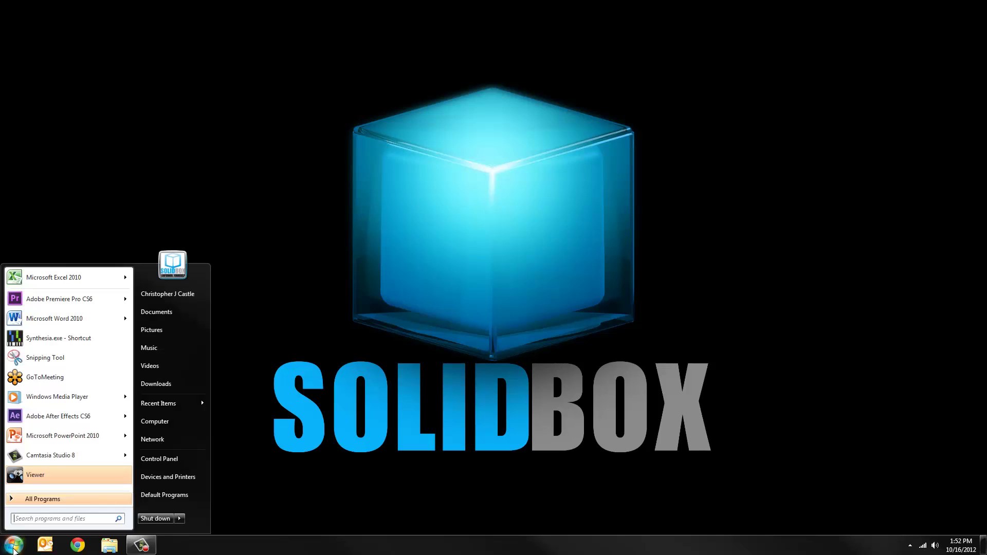
{"action": "left_click", "coordinate": [66, 497]}
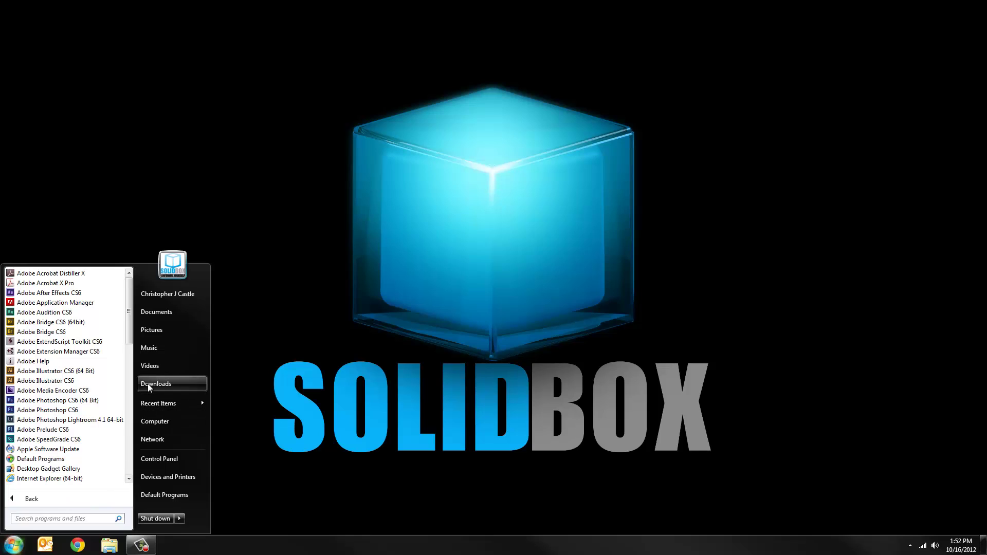
{"action": "left_click", "coordinate": [160, 318]}
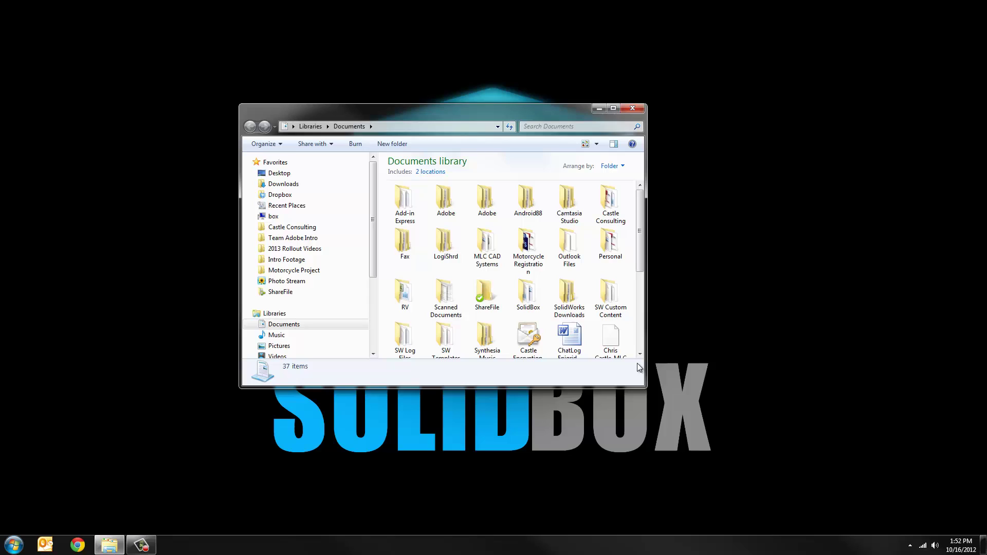
{"action": "double_click", "coordinate": [573, 307]}
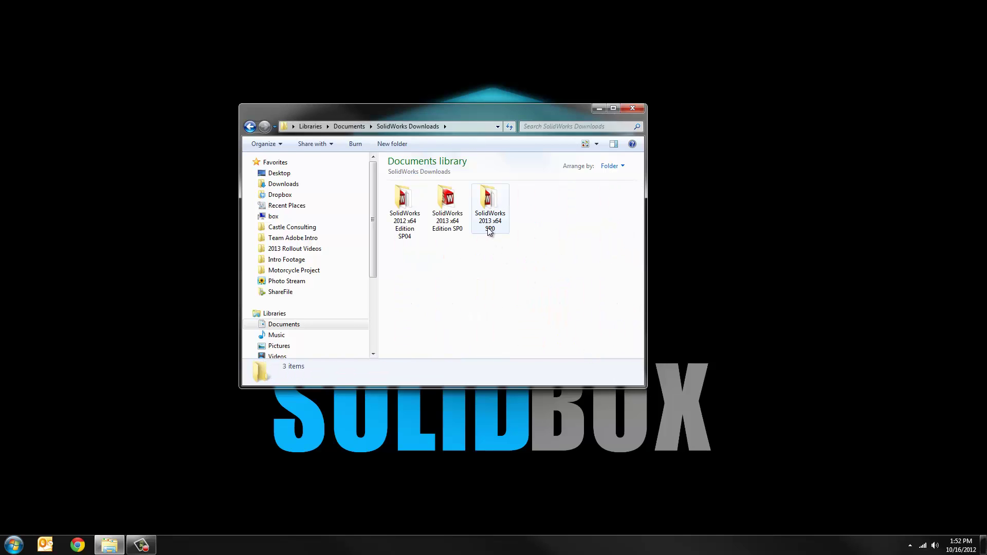
{"action": "mouse_move", "coordinate": [490, 230]}
{"action": "left_click_drag", "start_coordinate": [646, 389], "coordinate": [756, 459]}
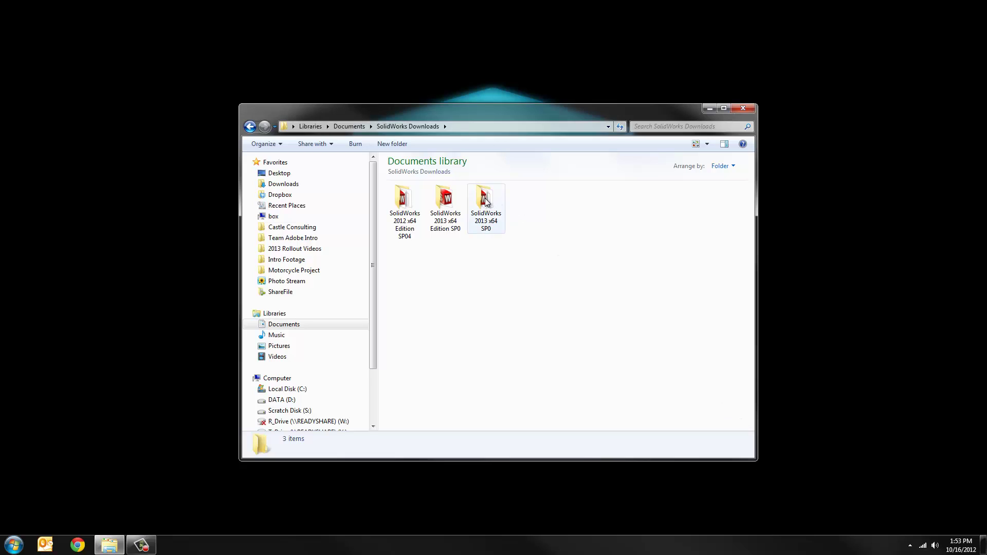
{"action": "mouse_move", "coordinate": [486, 201]}
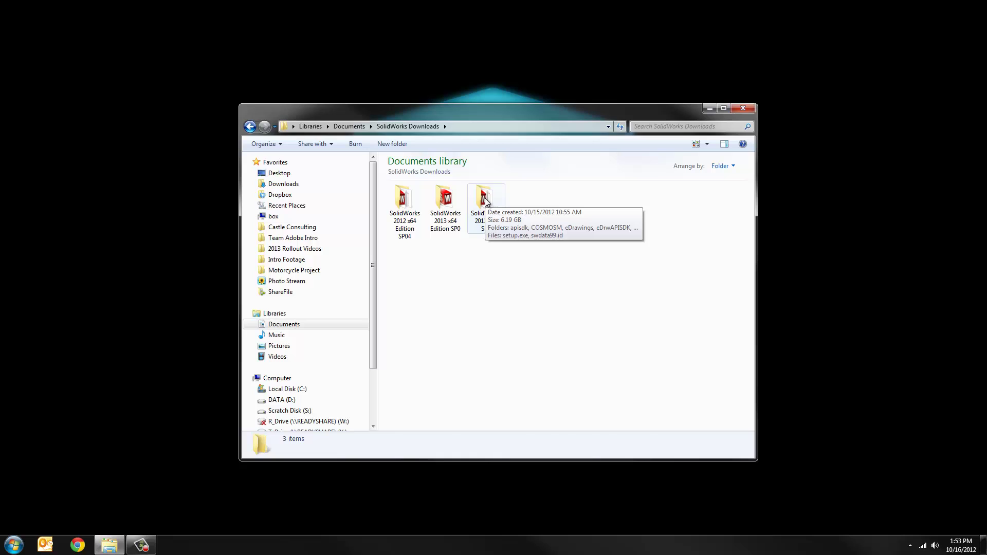
{"action": "double_click", "coordinate": [485, 201]}
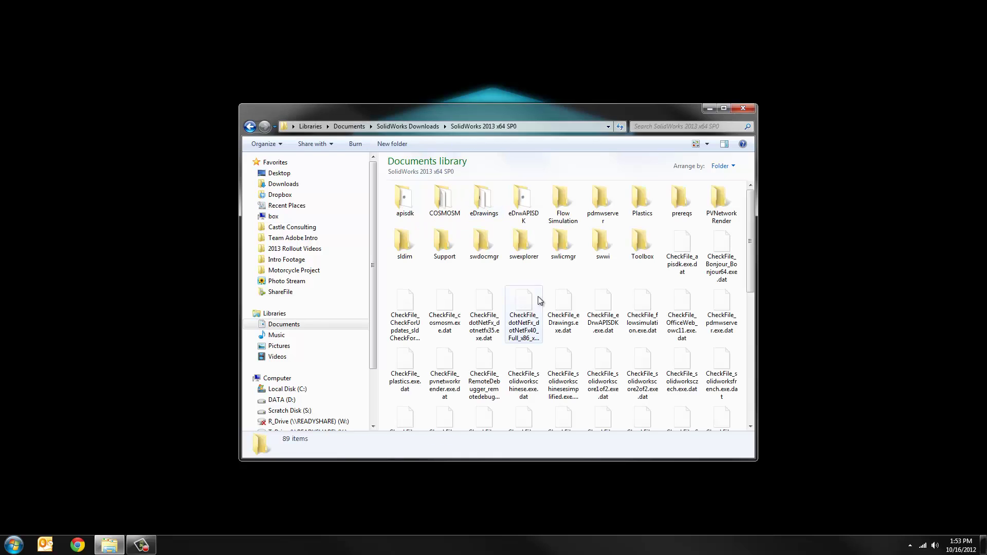
{"action": "double_click", "coordinate": [671, 117]}
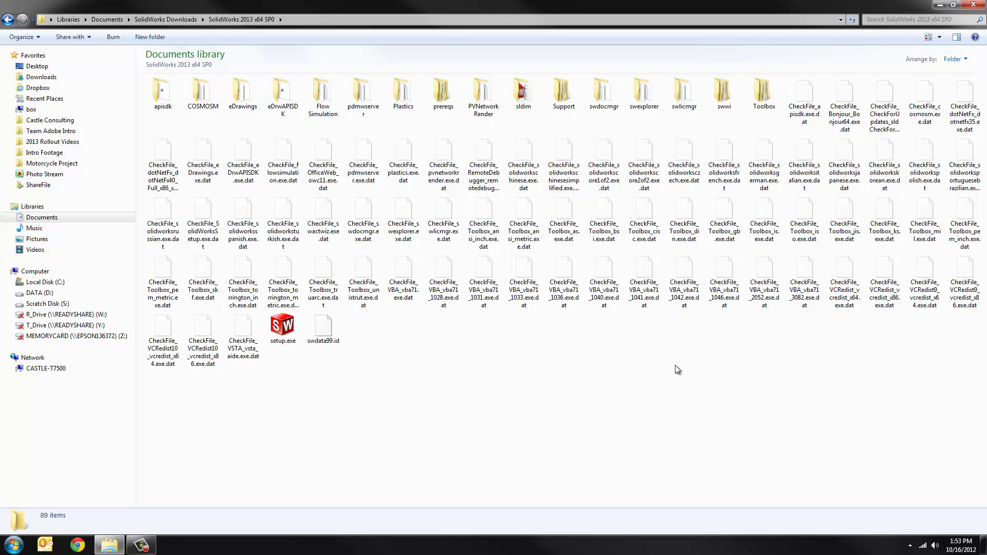
Step: Launch SolidWorks setup, tick SolidWorks Simulation and Flow Simulation serials, and submit them for checking
{"action": "double_click", "coordinate": [283, 333]}
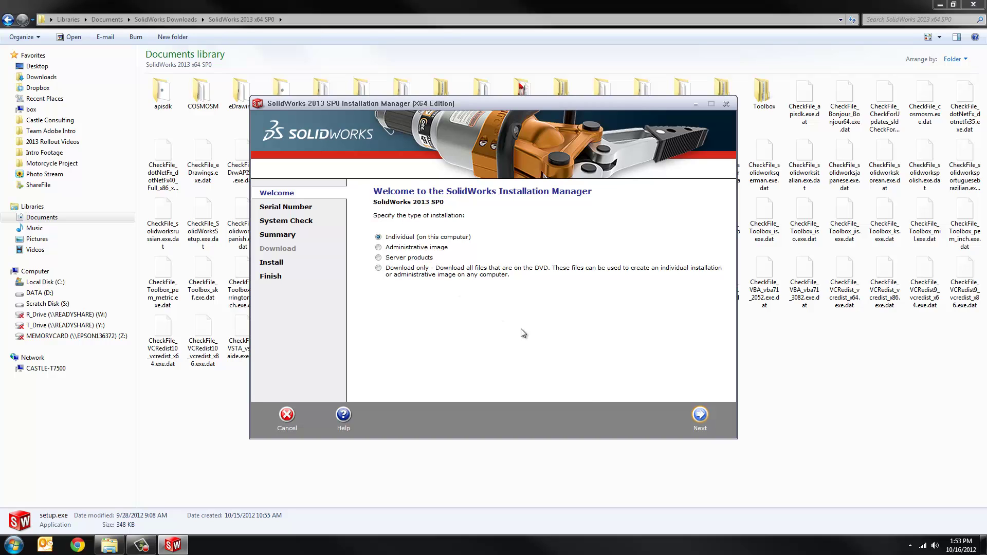
{"action": "left_click", "coordinate": [701, 416]}
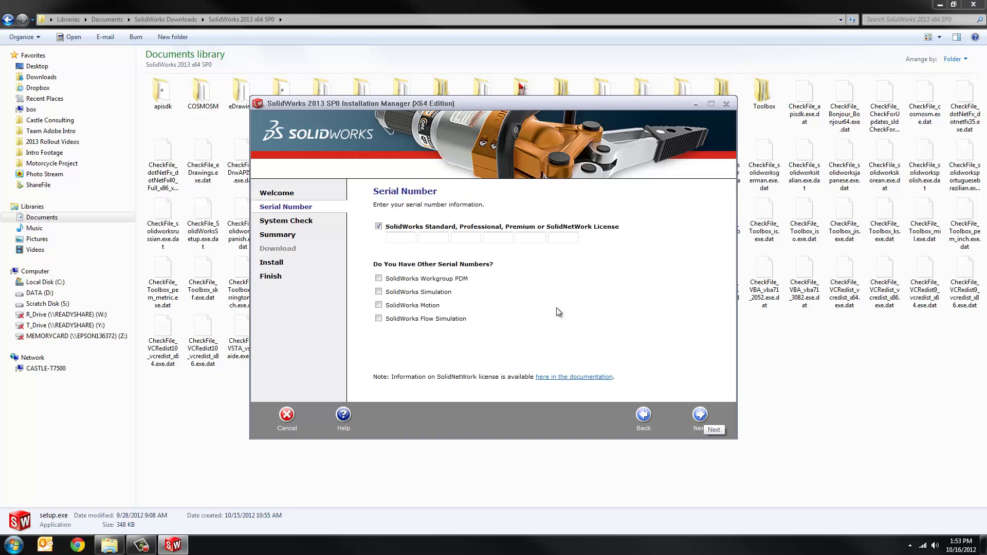
{"action": "left_click", "coordinate": [379, 292]}
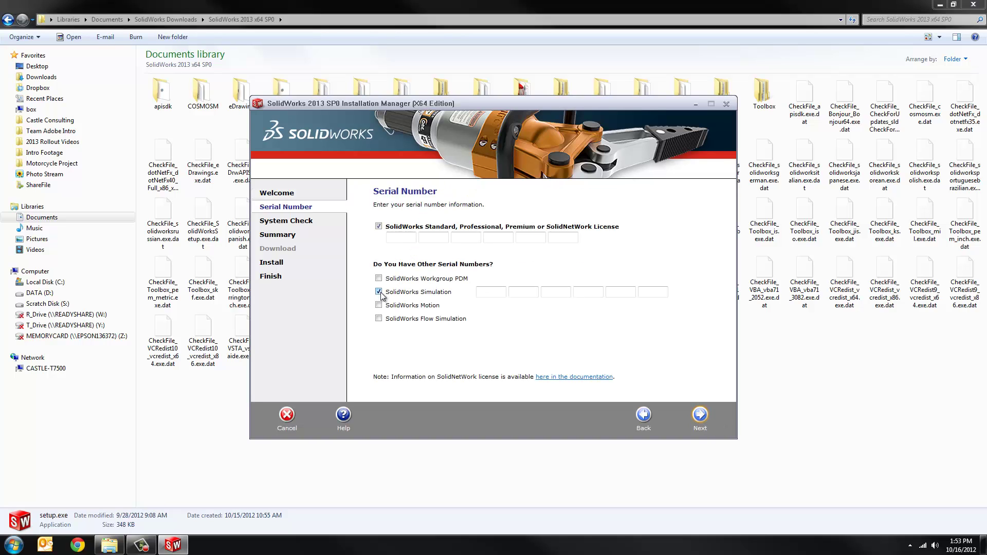
{"action": "left_click", "coordinate": [378, 319]}
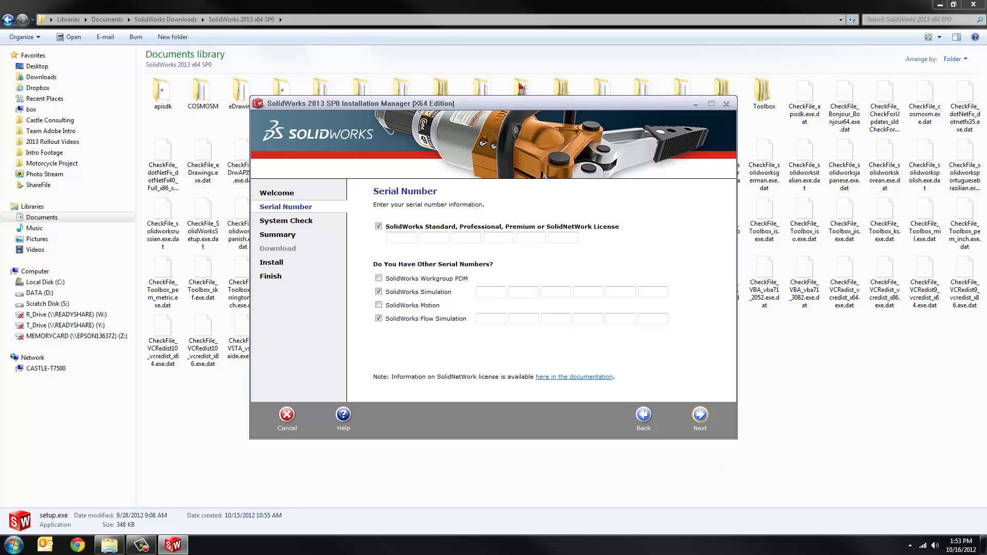
{"action": "left_click", "coordinate": [699, 416]}
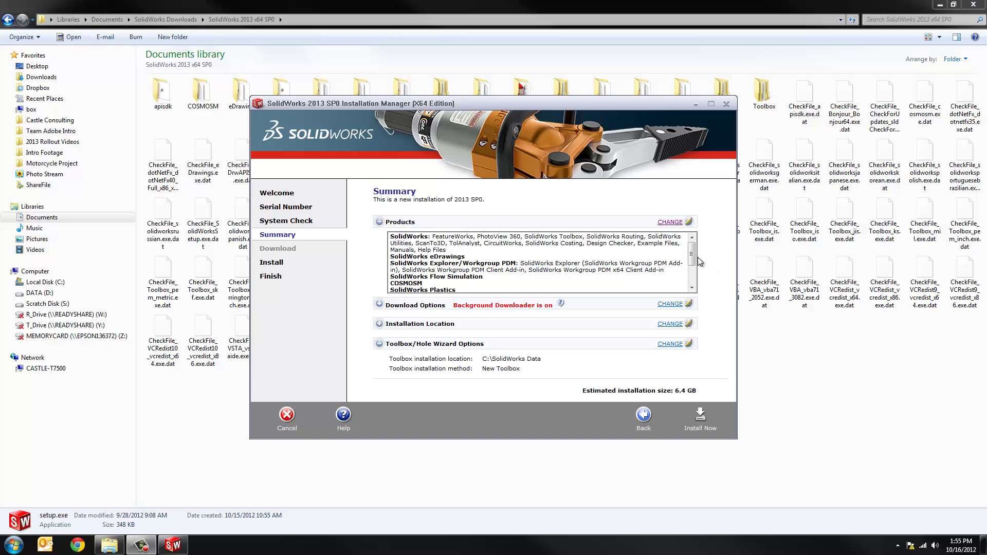
{"action": "mouse_move", "coordinate": [692, 254]}
{"action": "left_mouse_down"}
{"action": "mouse_move", "coordinate": [698, 284]}
{"action": "mouse_move", "coordinate": [695, 246]}
{"action": "left_mouse_up"}
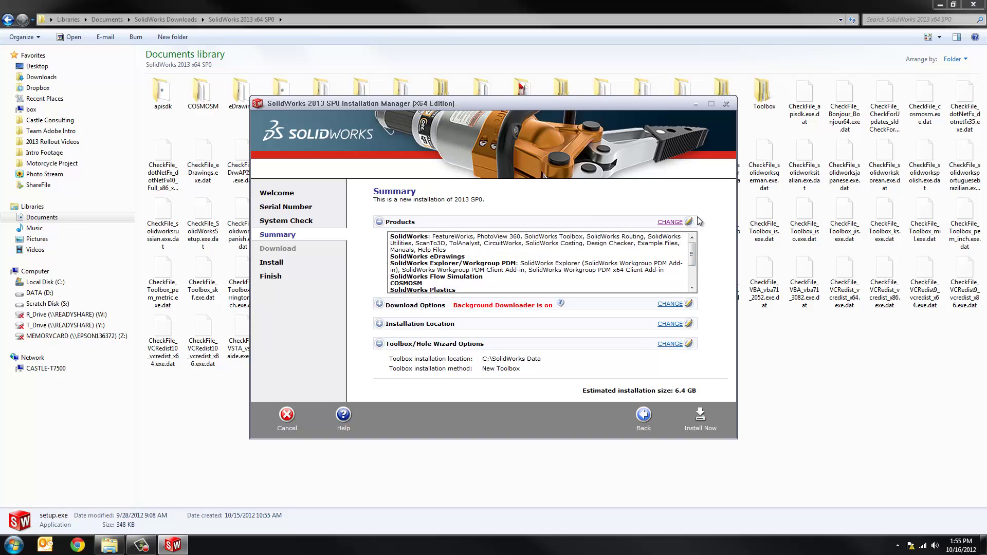
{"action": "left_click", "coordinate": [669, 223]}
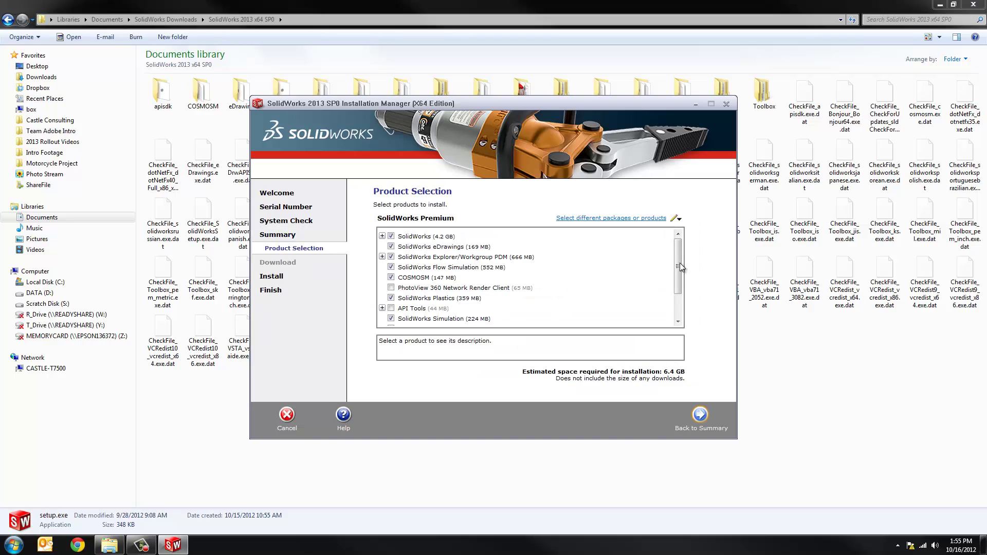
{"action": "left_click_drag", "start_coordinate": [679, 263], "coordinate": [679, 251]}
{"action": "mouse_move", "coordinate": [678, 264]}
{"action": "left_mouse_down"}
{"action": "mouse_move", "coordinate": [679, 315]}
{"action": "mouse_move", "coordinate": [677, 270]}
{"action": "left_mouse_up"}
{"action": "left_click", "coordinate": [700, 415]}
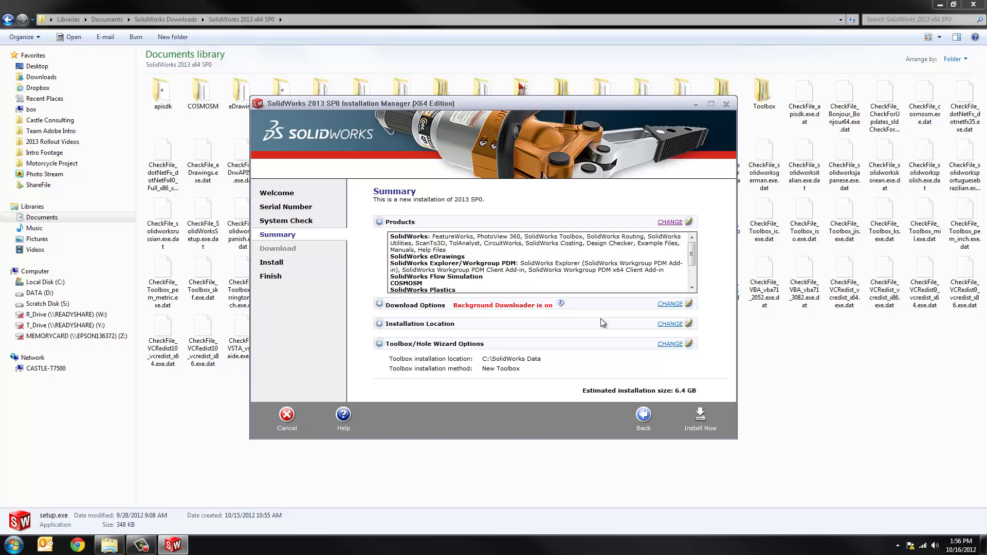
Step: Uncheck 'Use the background downloader for future service packs' and return to the Summary
{"action": "left_click", "coordinate": [674, 305]}
{"action": "left_click_drag", "start_coordinate": [728, 310], "coordinate": [735, 335]}
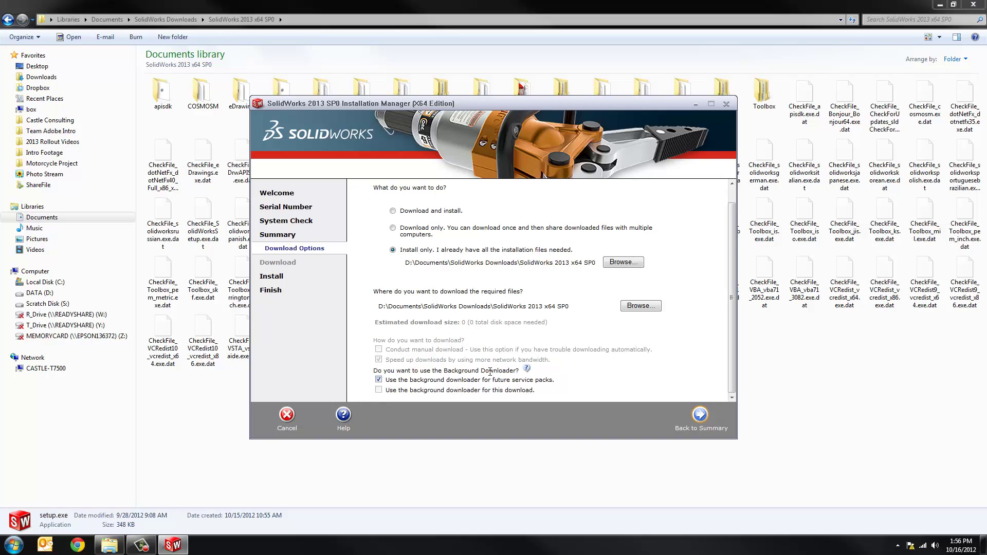
{"action": "left_click", "coordinate": [379, 380]}
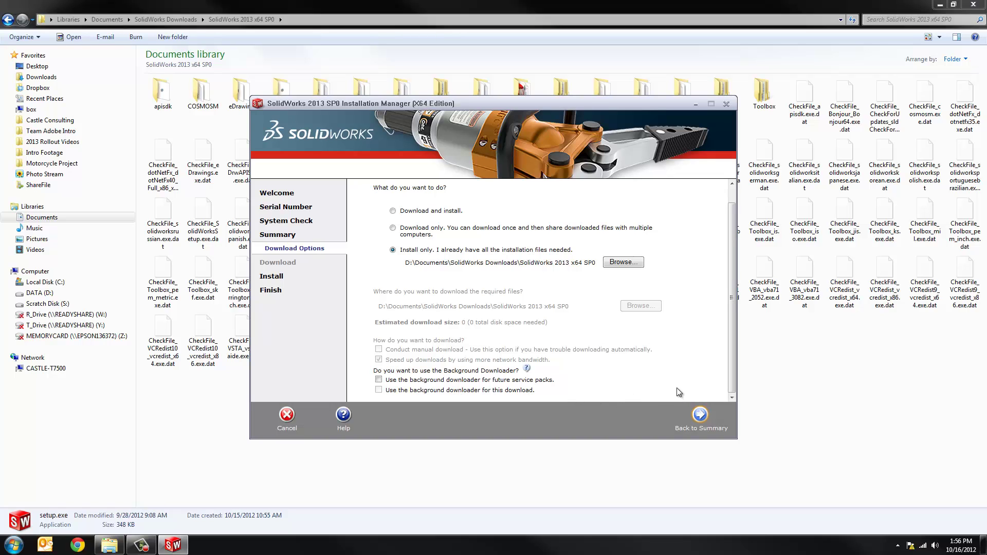
{"action": "key", "text": "Return"}
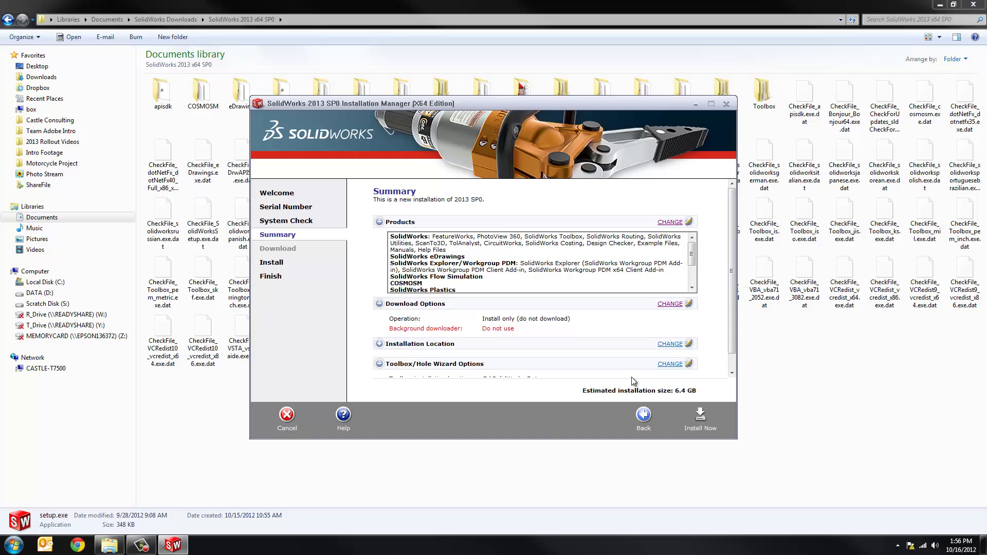
{"action": "scroll", "coordinate": [732, 358], "scroll_direction": "down", "scroll_amount": 1}
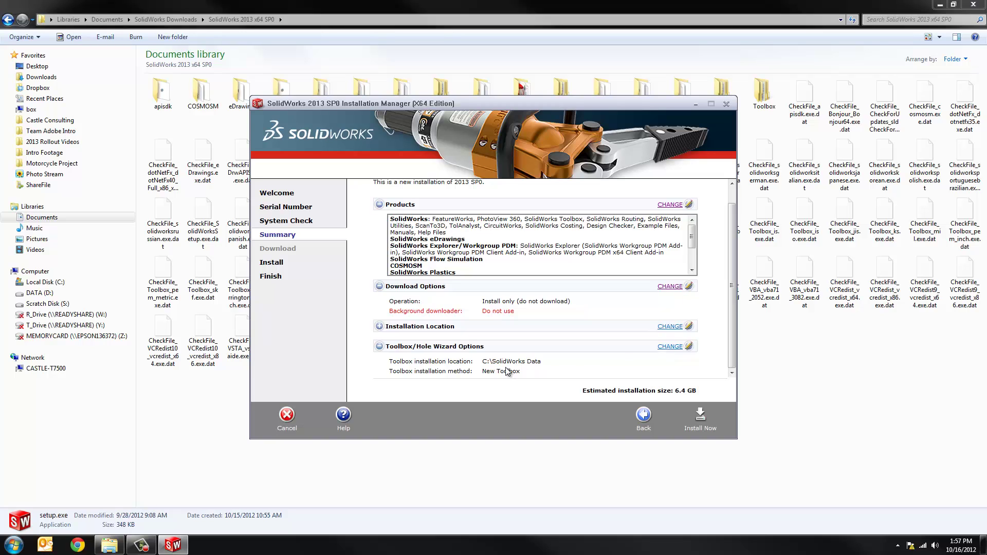
Step: Install SolidWorks 2013 SP0, choose 'Yes, I want to join', untick What's New, finish, Restart Later
{"action": "left_click", "coordinate": [700, 418]}
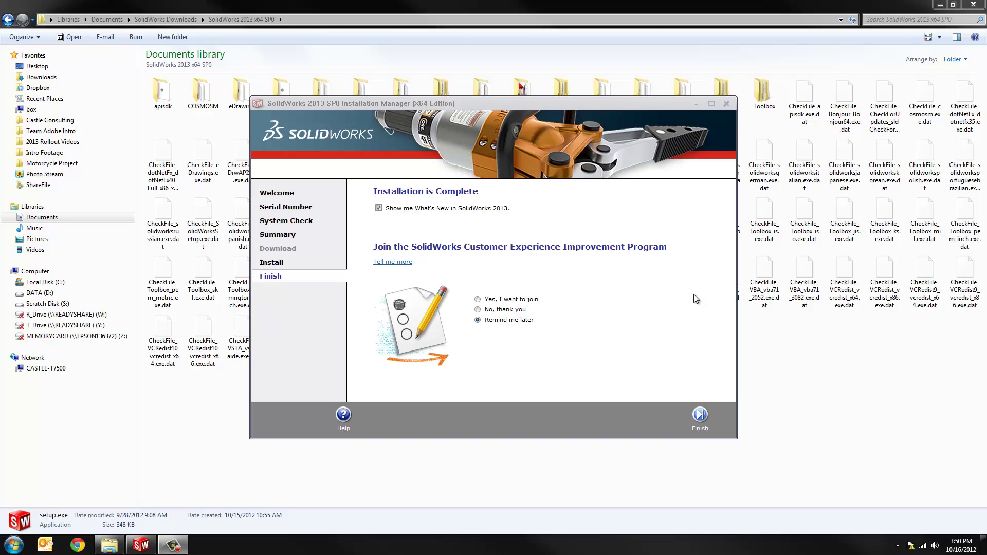
{"action": "left_click_drag", "start_coordinate": [637, 104], "coordinate": [644, 102]}
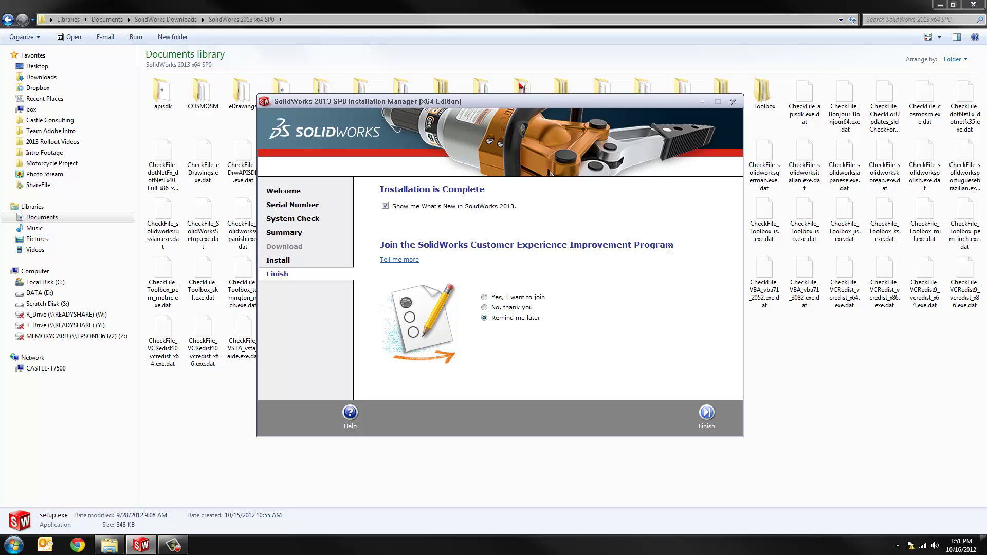
{"action": "left_click", "coordinate": [484, 298]}
{"action": "left_click", "coordinate": [385, 206]}
{"action": "left_click", "coordinate": [706, 414]}
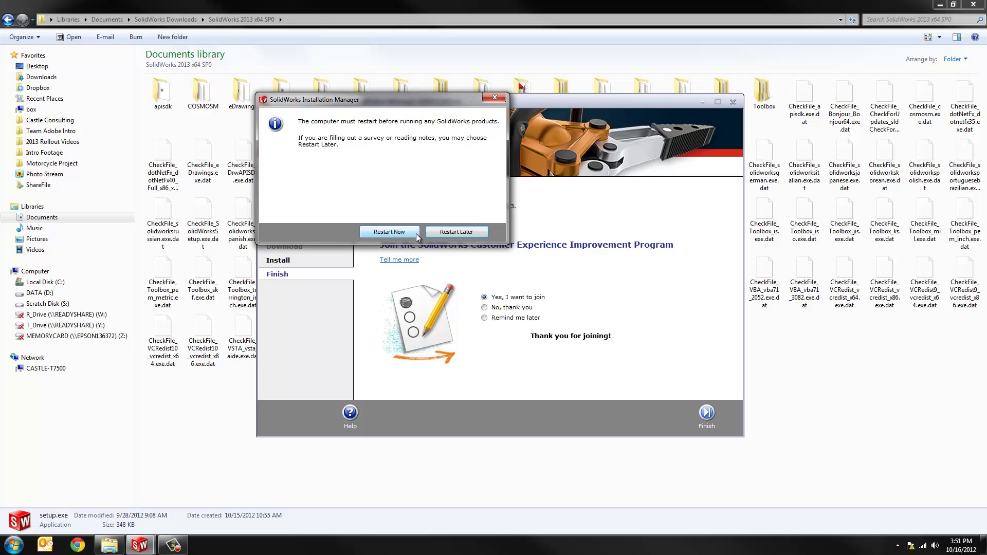
{"action": "left_click", "coordinate": [440, 234]}
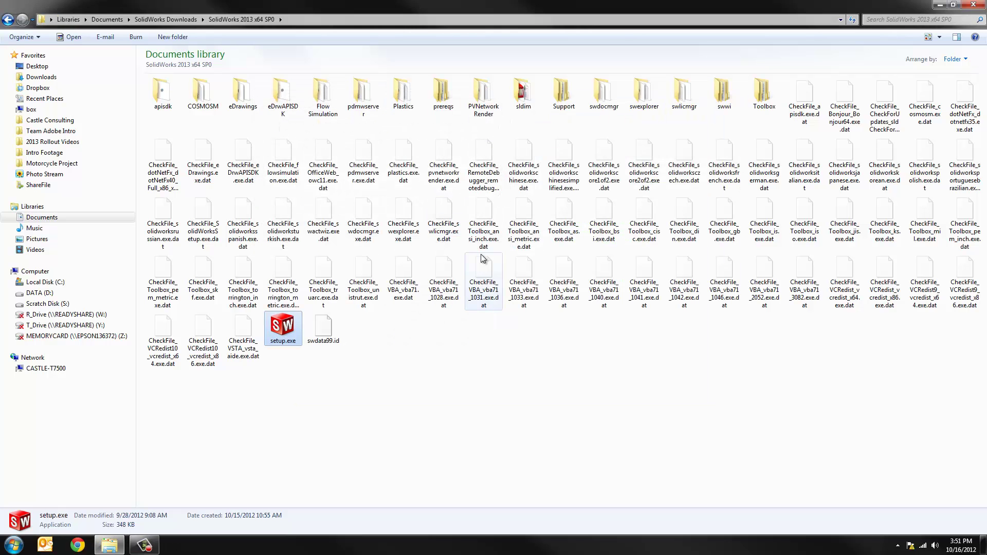
Step: Close the SolidWorks setup folder and launch 3DxSoftware64SPP_v3-15-6_r1281.exe from Downloads
{"action": "left_click", "coordinate": [970, 6]}
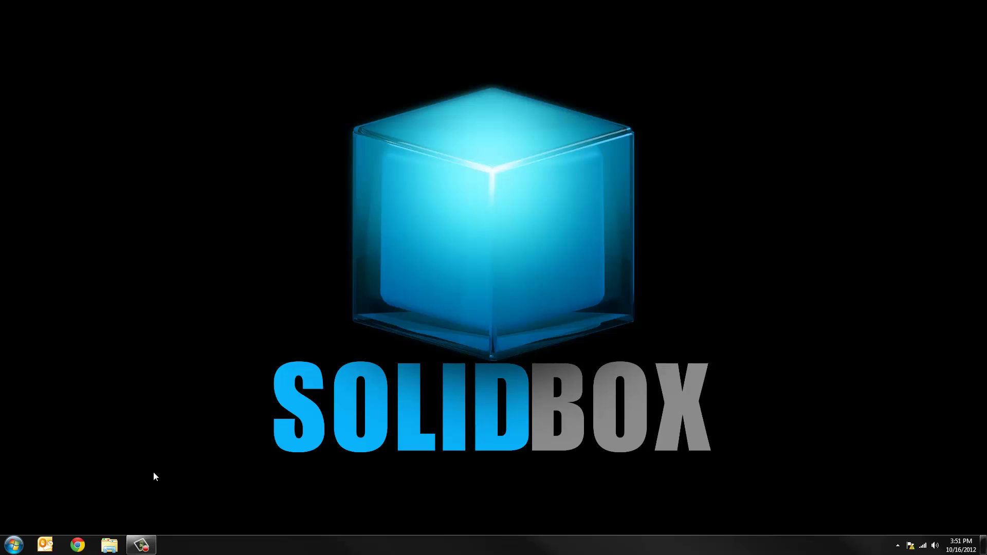
{"action": "left_click", "coordinate": [14, 545]}
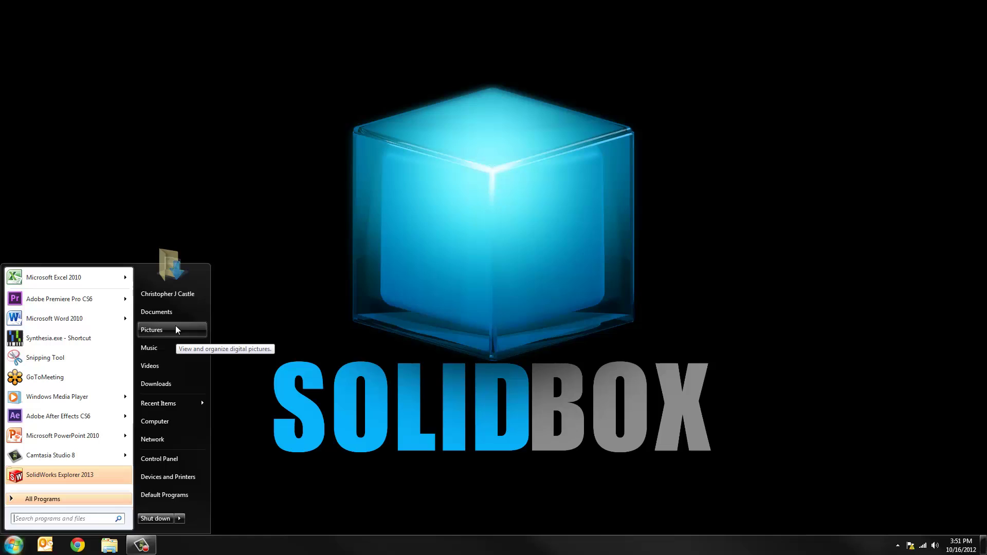
{"action": "left_click", "coordinate": [162, 384]}
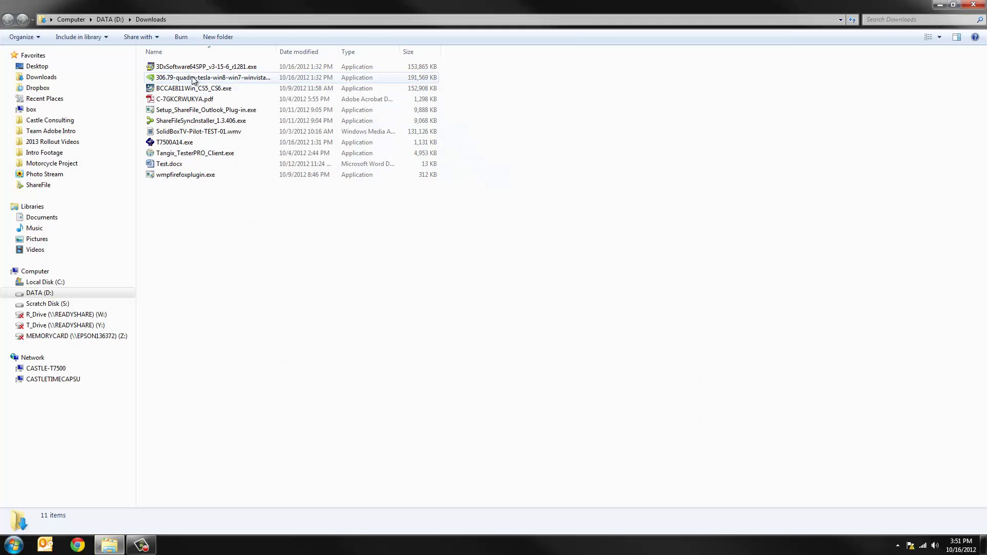
{"action": "mouse_move", "coordinate": [186, 72]}
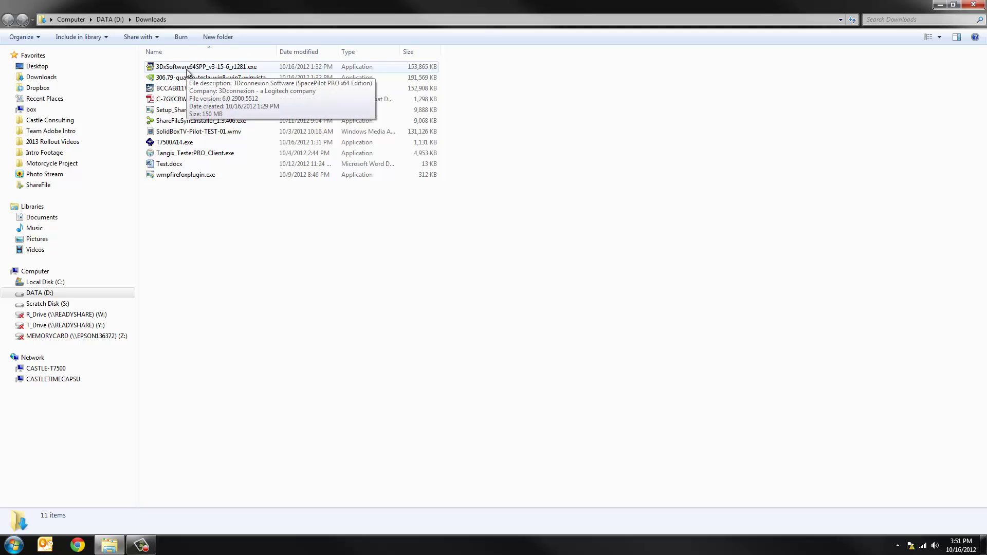
{"action": "double_click", "coordinate": [186, 67]}
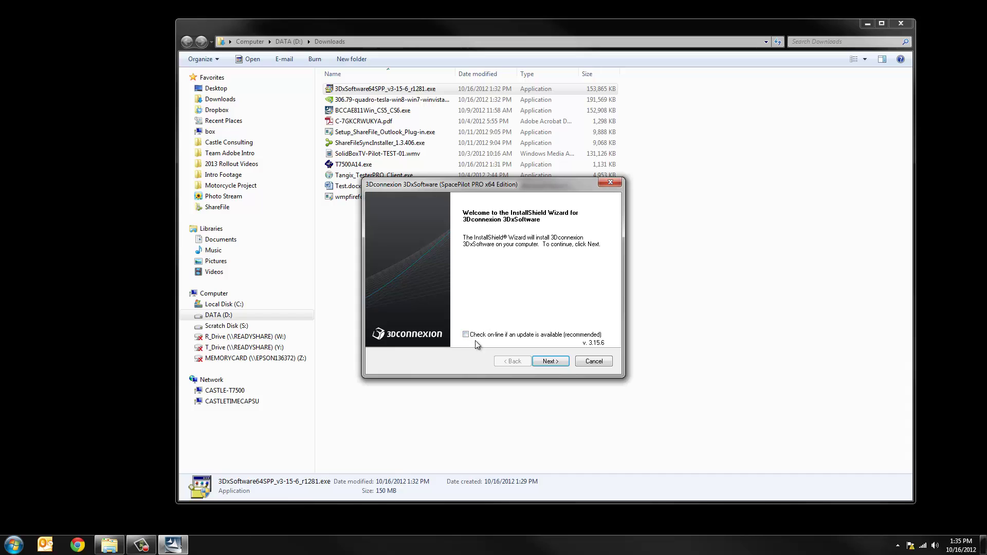
Step: Accept the 3DxSoftware license terms, keep the Complete setup type, and install
{"action": "left_click", "coordinate": [554, 362]}
{"action": "left_click", "coordinate": [445, 326]}
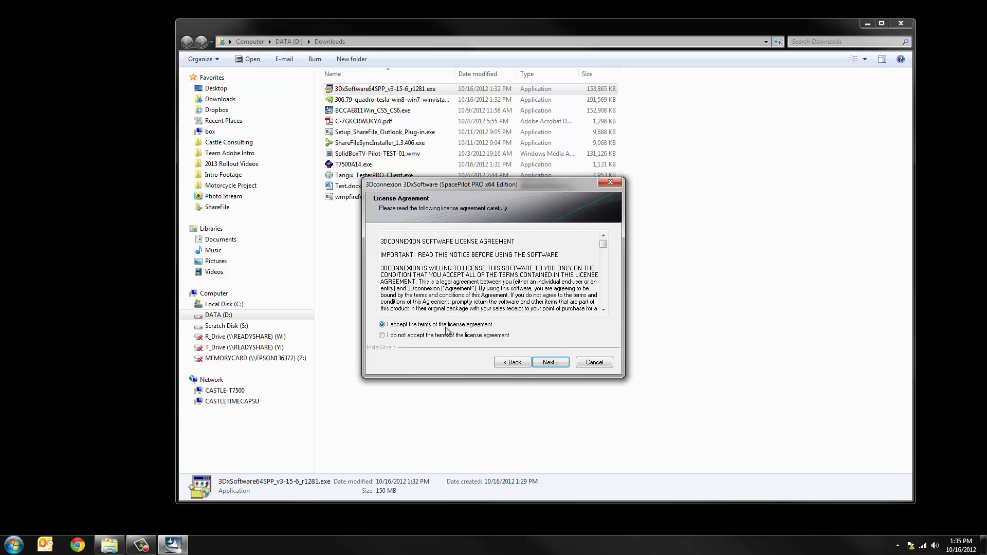
{"action": "left_click", "coordinate": [557, 360]}
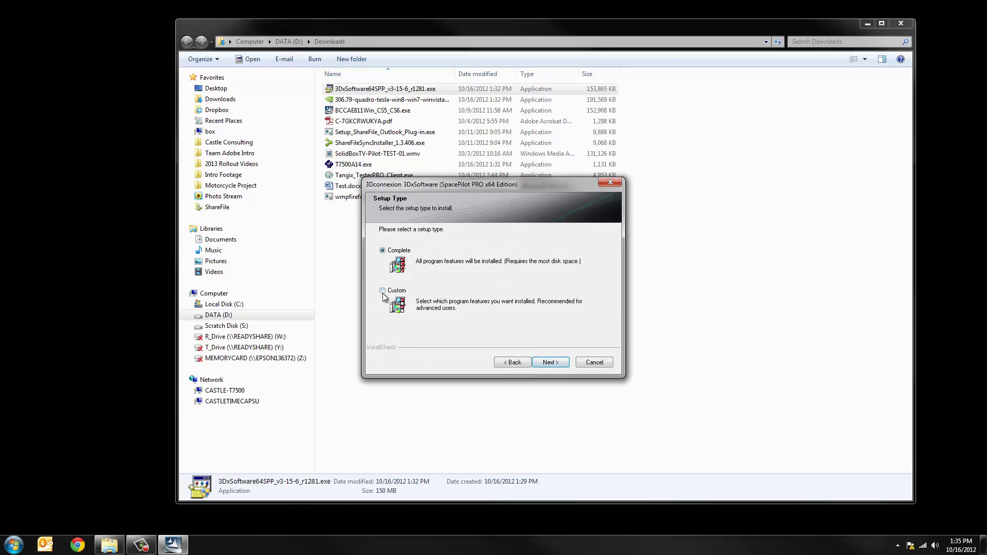
{"action": "left_click", "coordinate": [553, 362]}
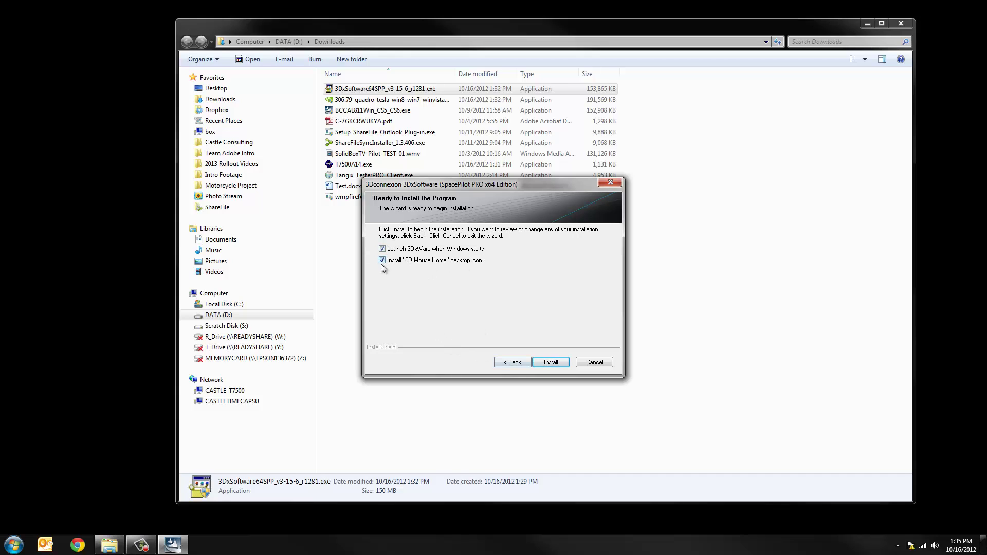
{"action": "left_click", "coordinate": [547, 366]}
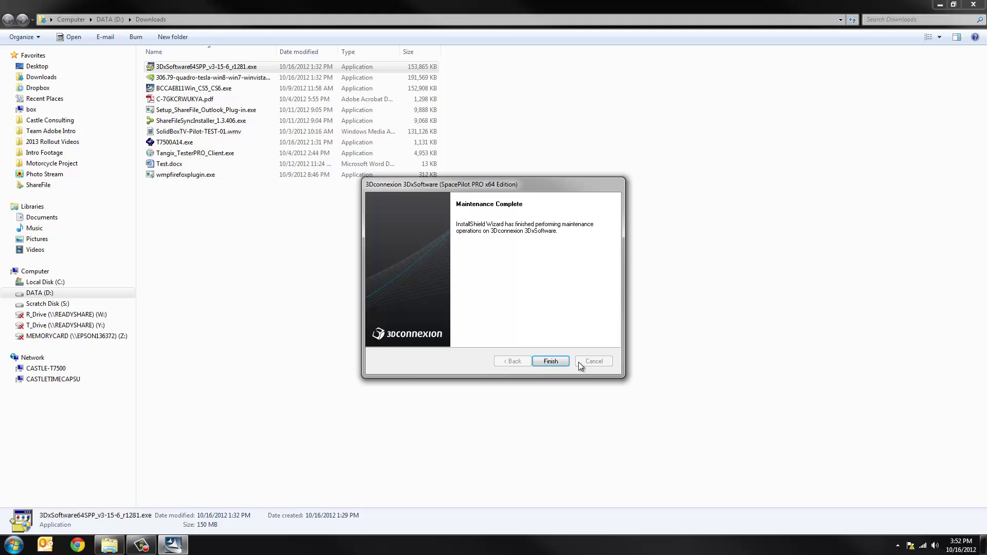
Step: Finish the 3DxSoftware installer wizard and close the Downloads Explorer window
{"action": "left_click", "coordinate": [551, 361]}
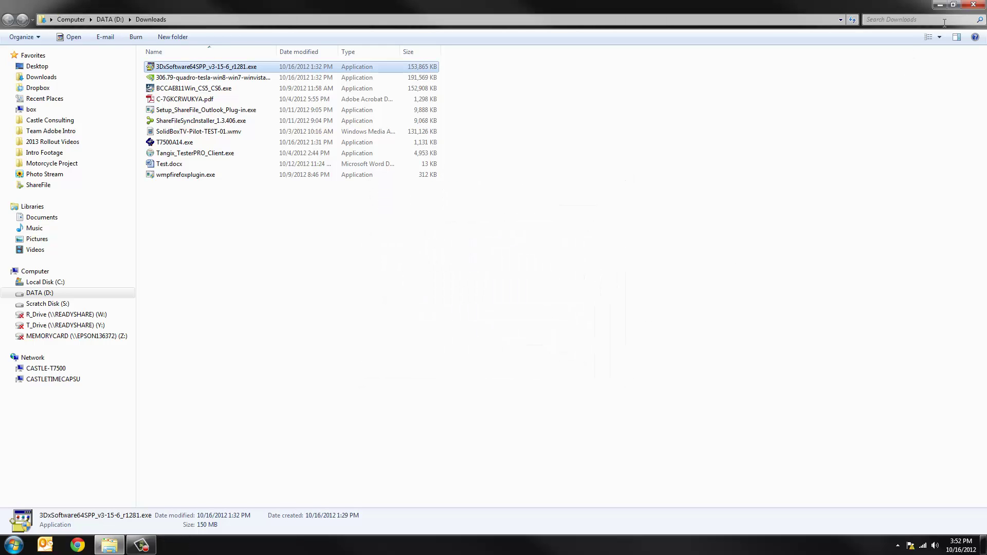
{"action": "left_click", "coordinate": [980, 5]}
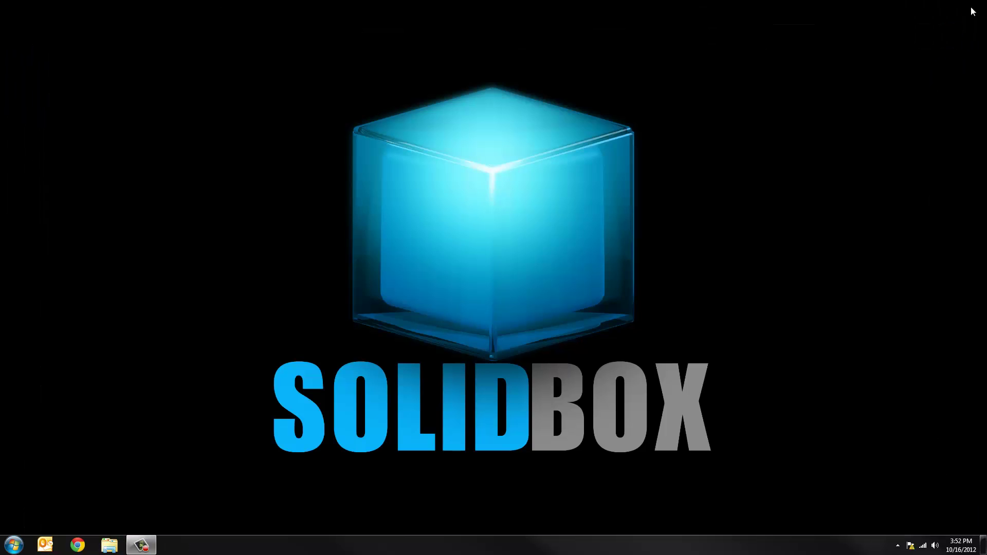